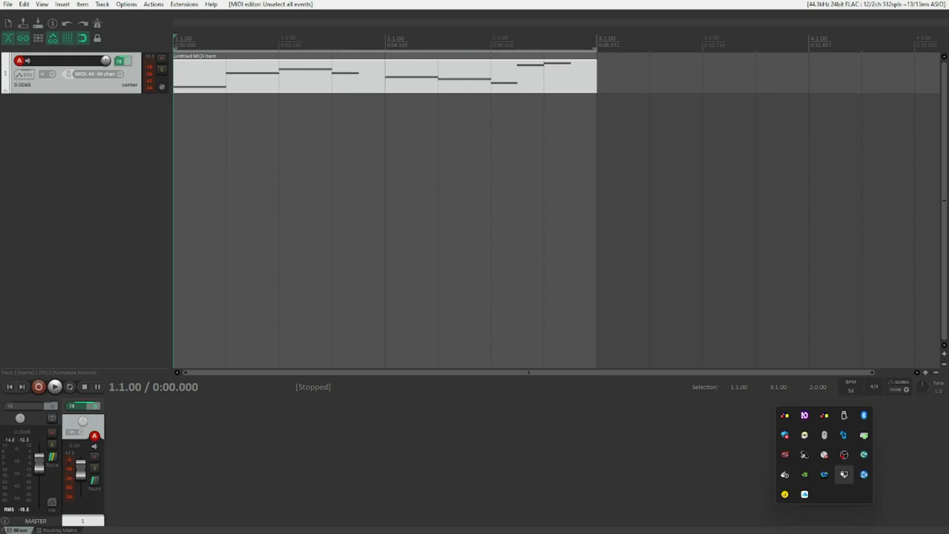
# Play back the MIDI item on track 1 with its current piano instrument.
pyautogui.press('space')
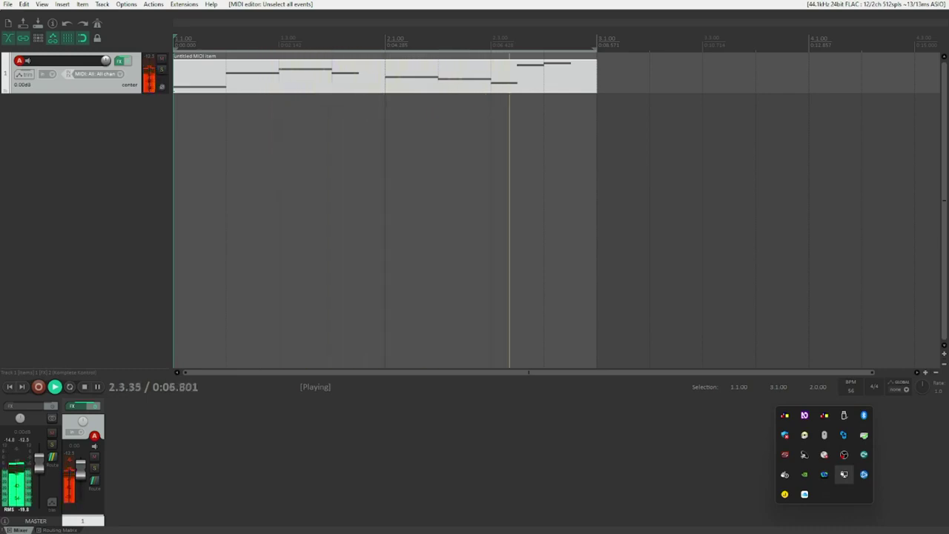
pyautogui.press('space')
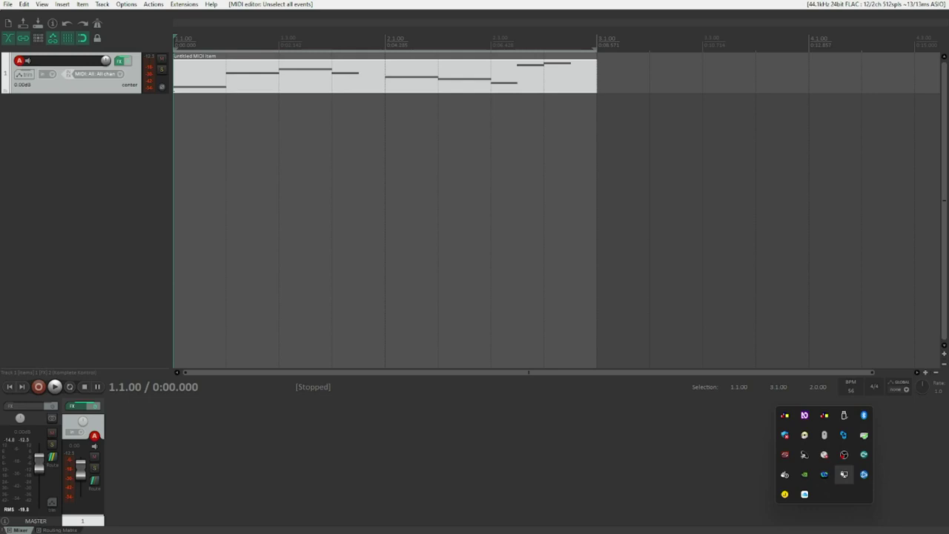
# Add the ReaSynth instrument to track 1's effects chain after Komplete Kontrol and play back the layered sound.
pyautogui.press('f')
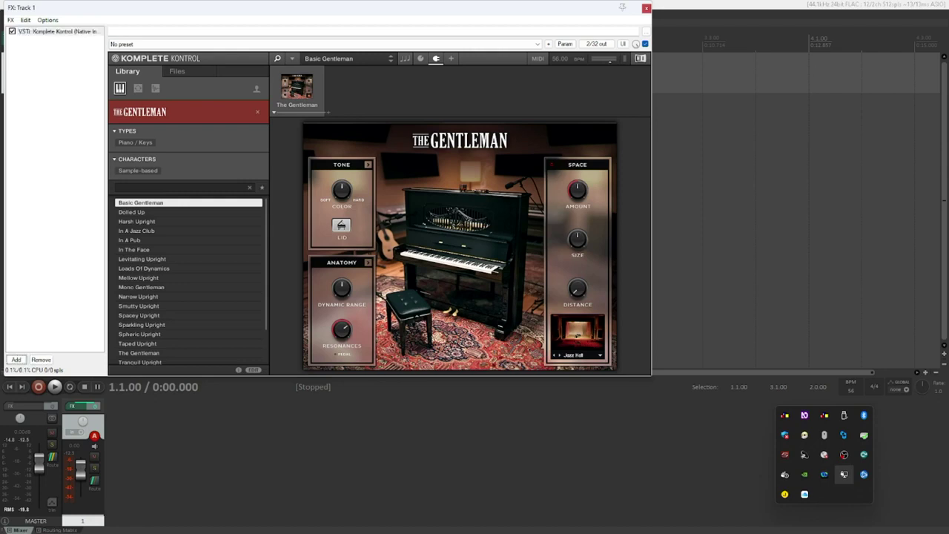
pyautogui.click(16, 359)
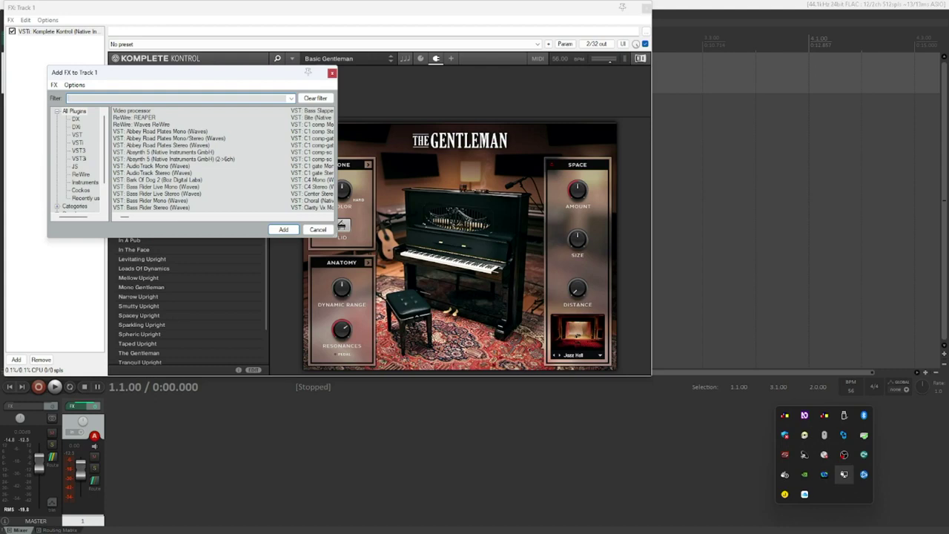
pyautogui.write('rea')
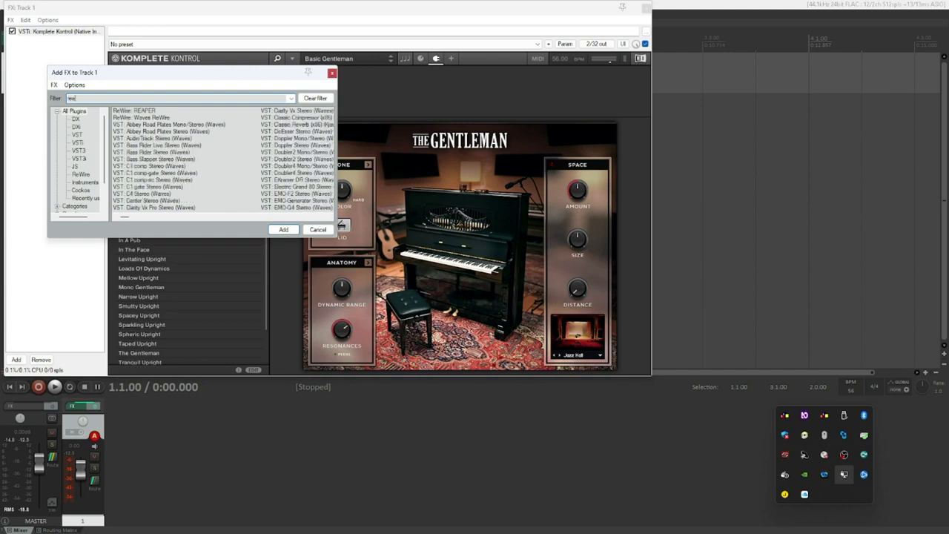
pyautogui.write('sy')
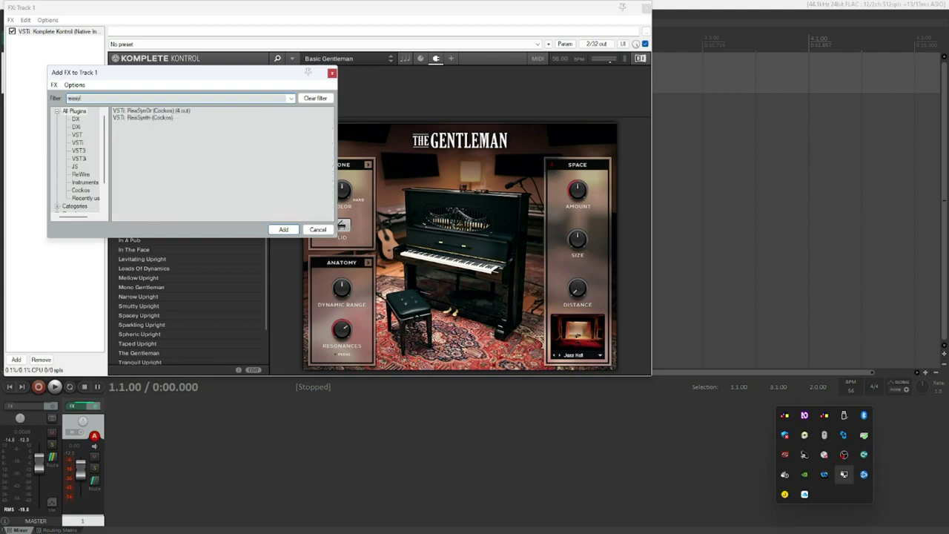
pyautogui.write('nth')
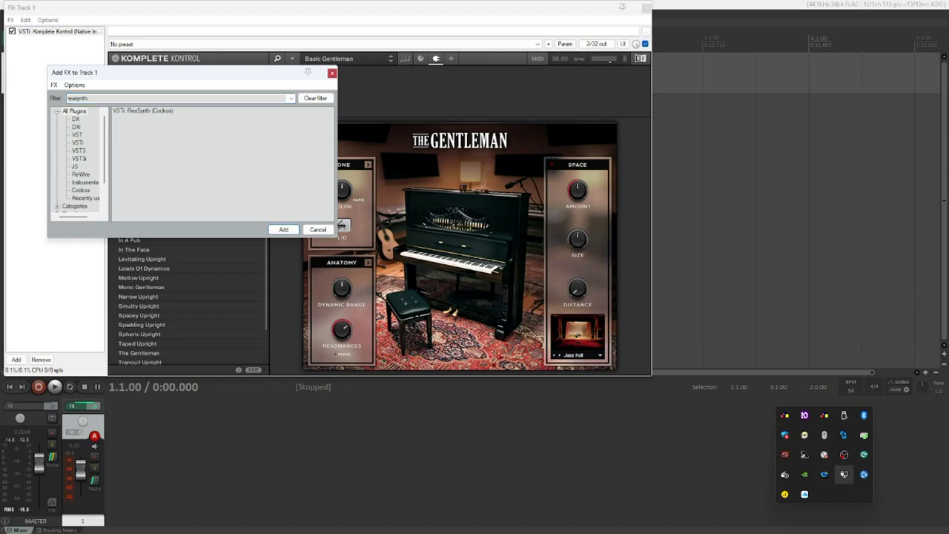
pyautogui.press('Down')
pyautogui.press('Return')
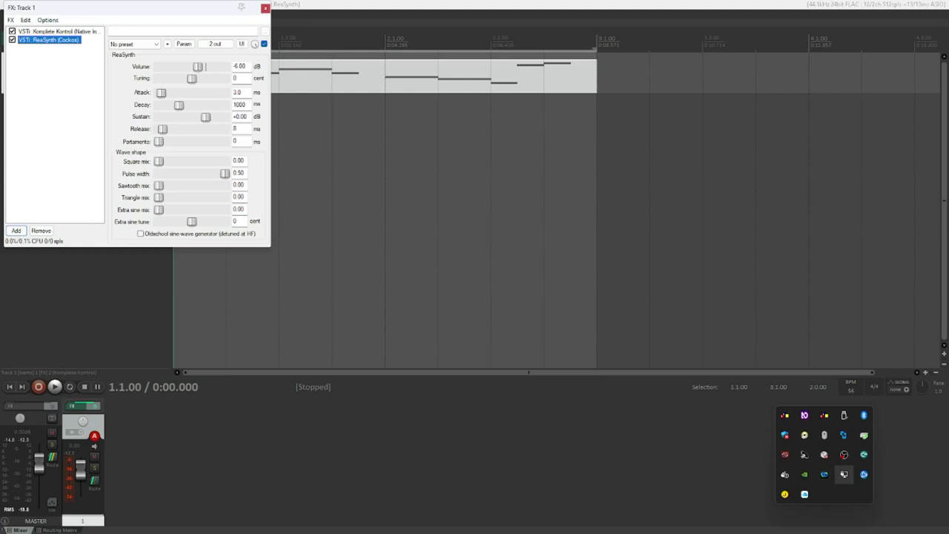
pyautogui.press('Escape')
pyautogui.press('space')
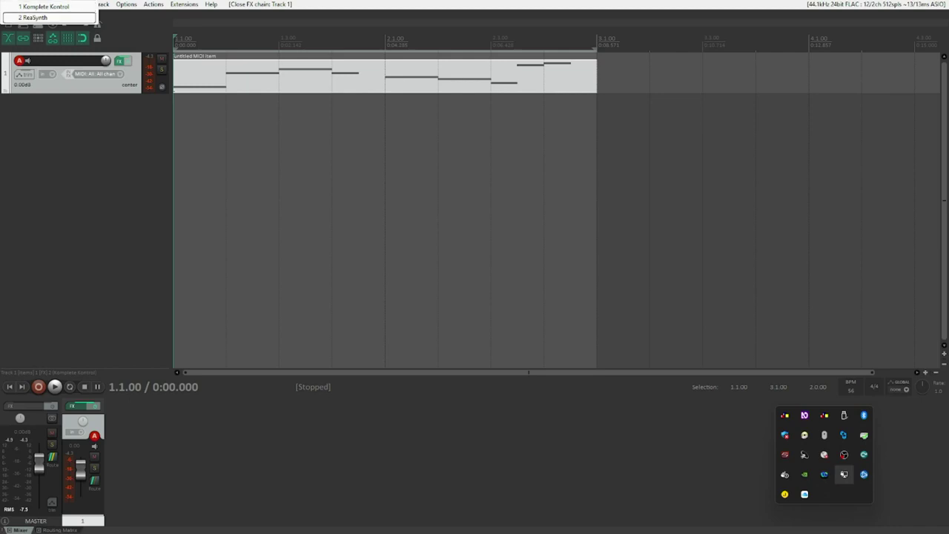
# Set ReaSynth's Wet parameter to 0.1500 and play back the track.
pyautogui.press('Return')
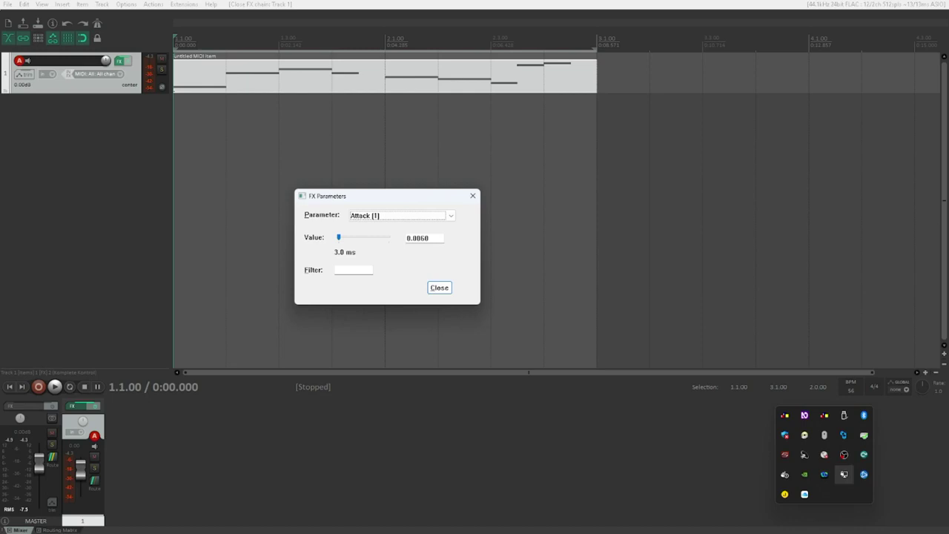
pyautogui.press('End')
pyautogui.press('Up')
pyautogui.press('Tab')
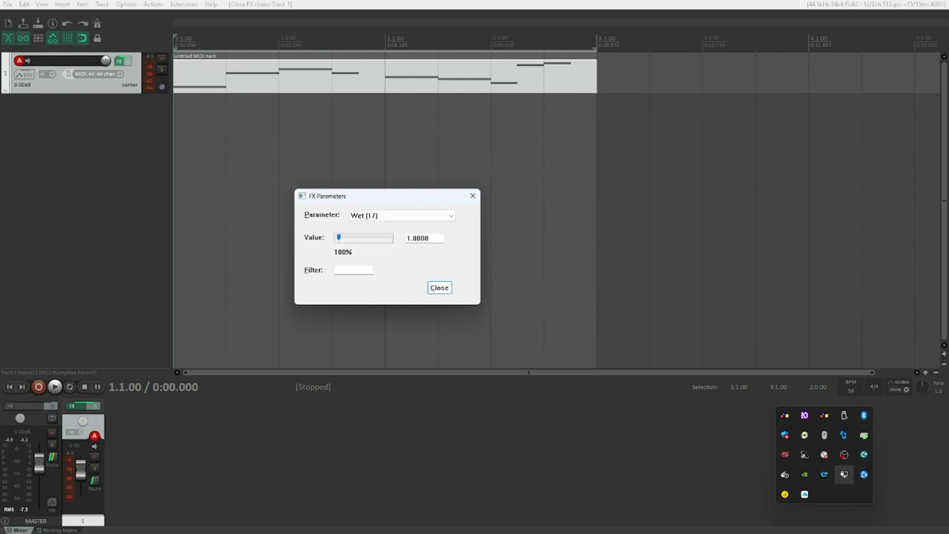
pyautogui.press('Tab')
pyautogui.write('0.1500')
pyautogui.press('Return')
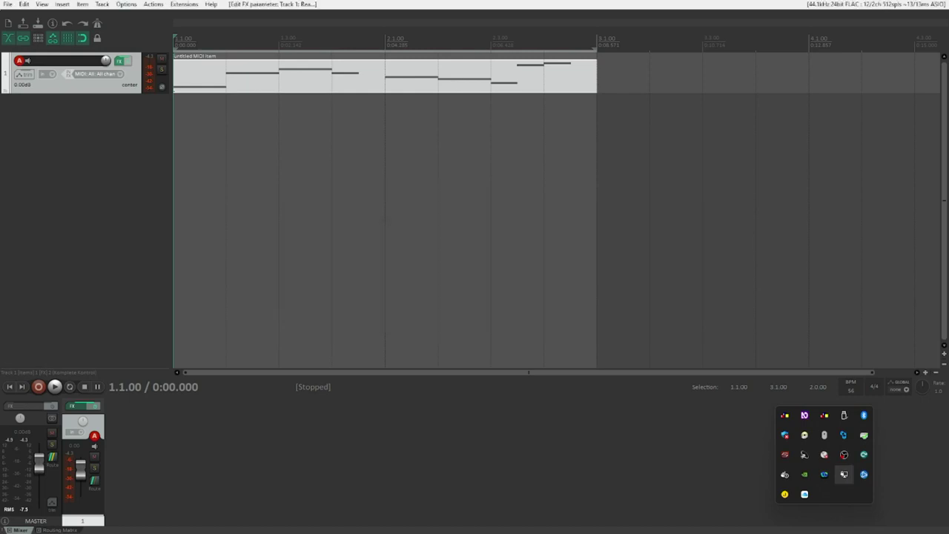
pyautogui.press('space')
# Add the JS MIDI Note Filter to the end of track 1's effects chain.
pyautogui.press('f')
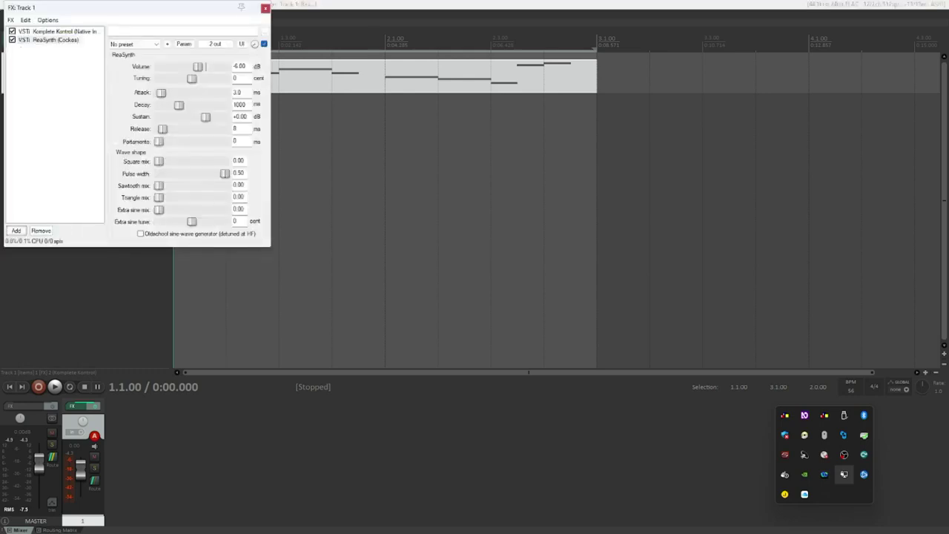
pyautogui.click(16, 230)
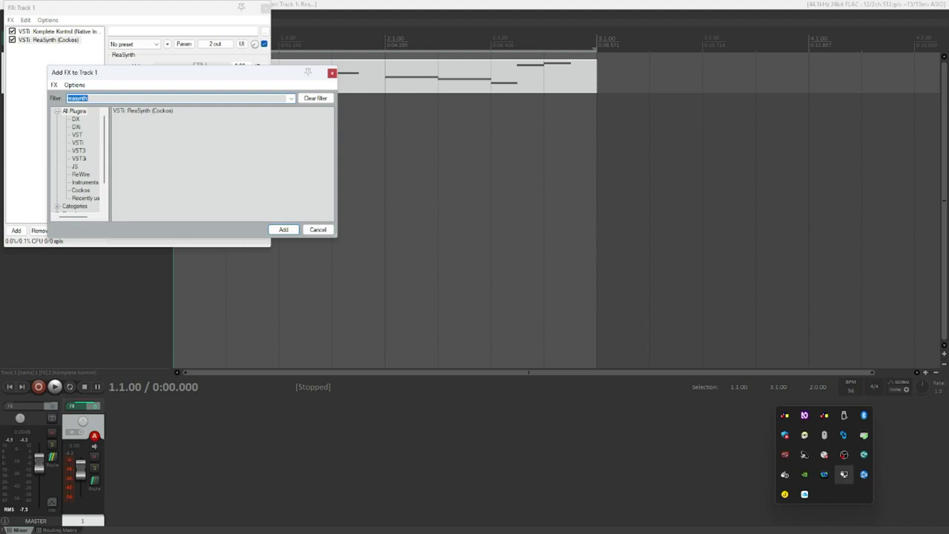
pyautogui.write('midi')
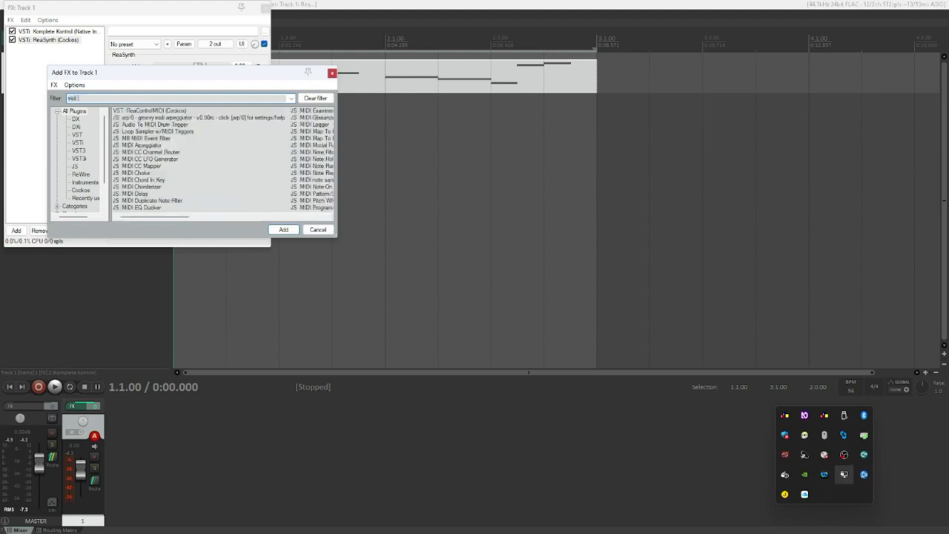
pyautogui.write(' note')
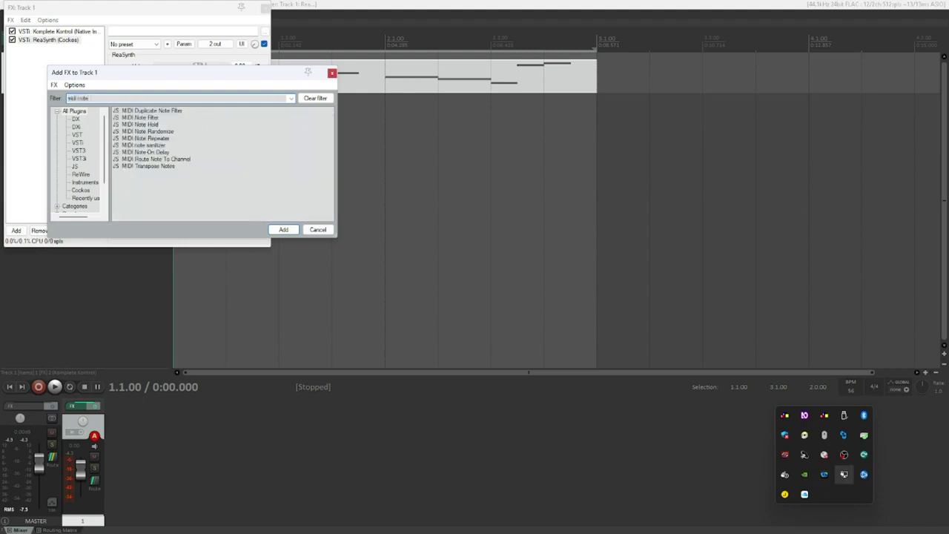
pyautogui.write(' filter')
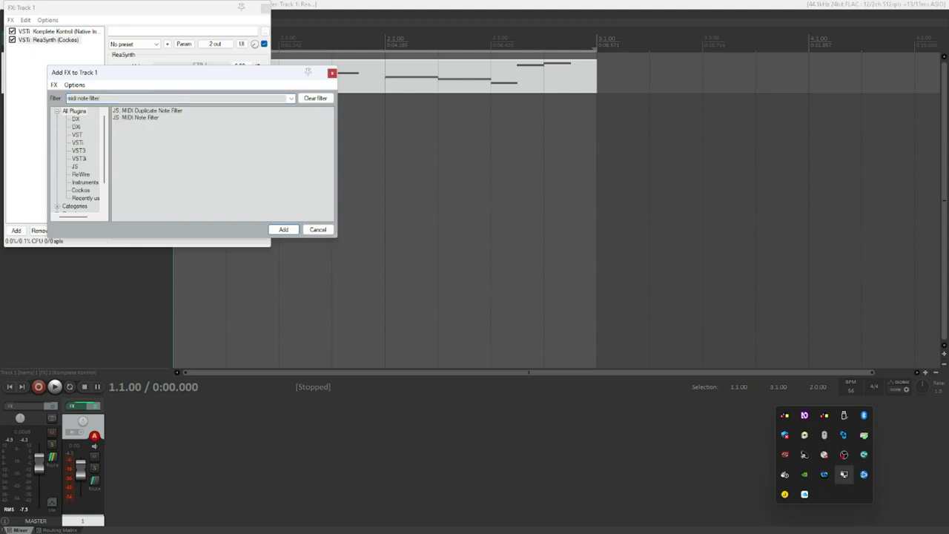
pyautogui.press('Down')
pyautogui.press('Down')
pyautogui.press('Return')
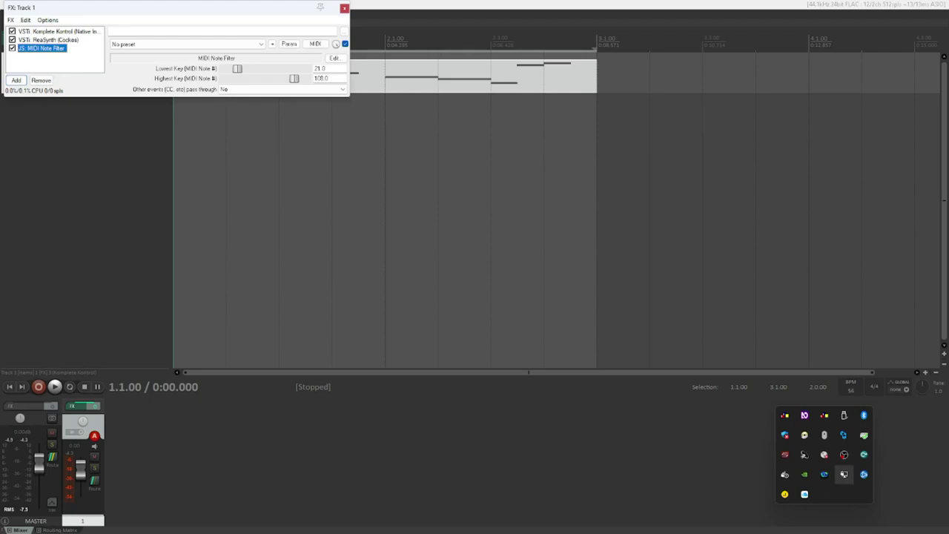
# Set the MIDI Note Filter's lowest key to 72 and play back the track.
pyautogui.press('Tab')
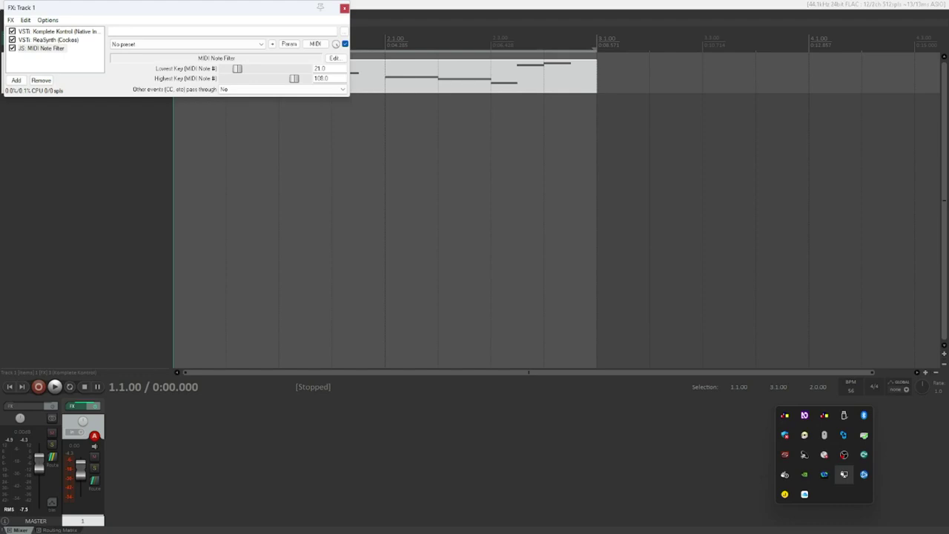
pyautogui.press('Home')
pyautogui.press('End')
pyautogui.moveTo(306, 68); pyautogui.dragTo(270, 68)
pyautogui.press('space')
# Move the MIDI Note Filter ahead of ReaSynth in the effects chain and play back the track.
pyautogui.click(43, 48)
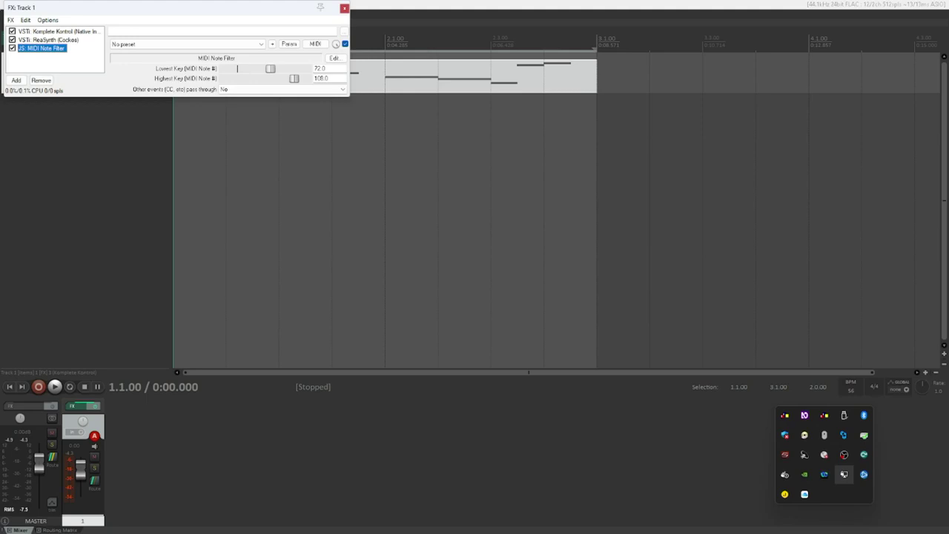
pyautogui.moveTo(42, 48); pyautogui.dragTo(43, 39)
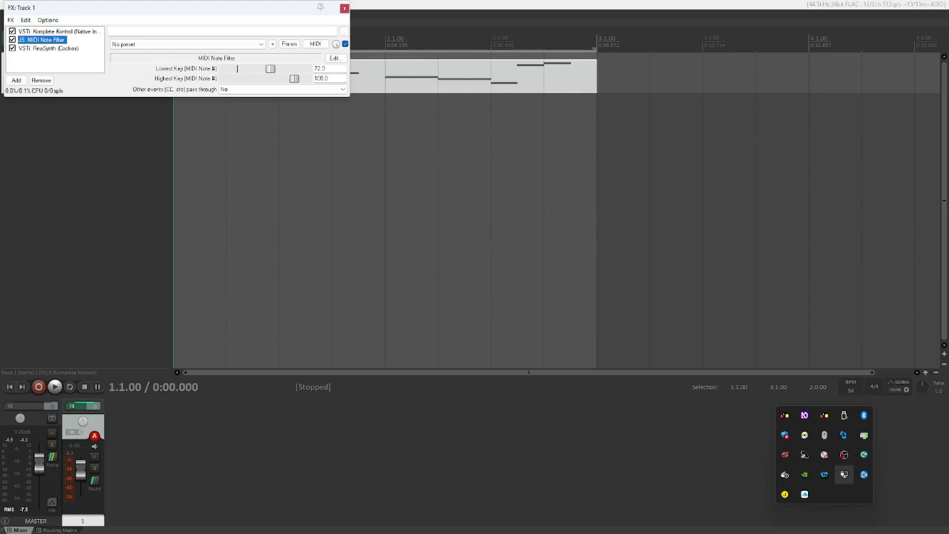
pyautogui.press('space')
# Place a second MIDI Note Filter before Komplete Kontrol with its highest key at 72, and play back the split.
pyautogui.hotkey('ctrl', 'v')
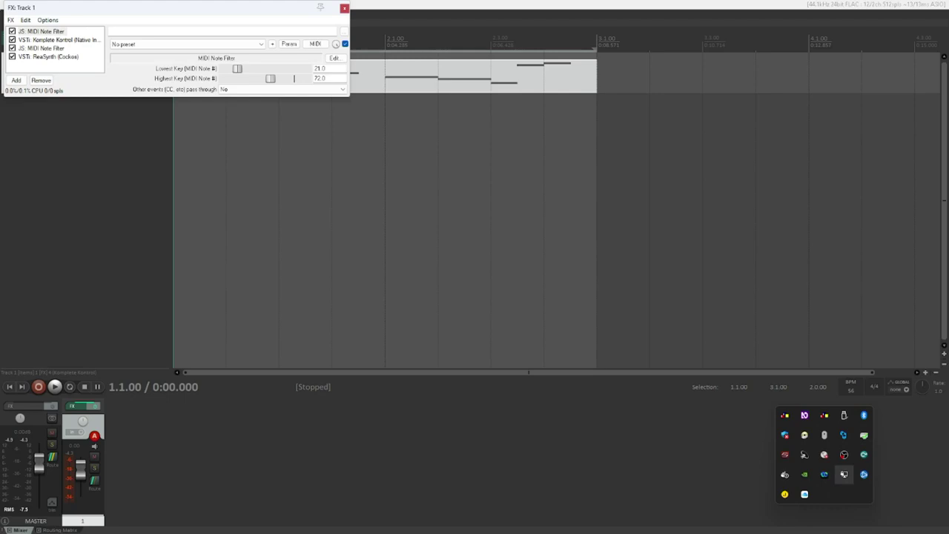
pyautogui.press('space')
pyautogui.press('Escape')
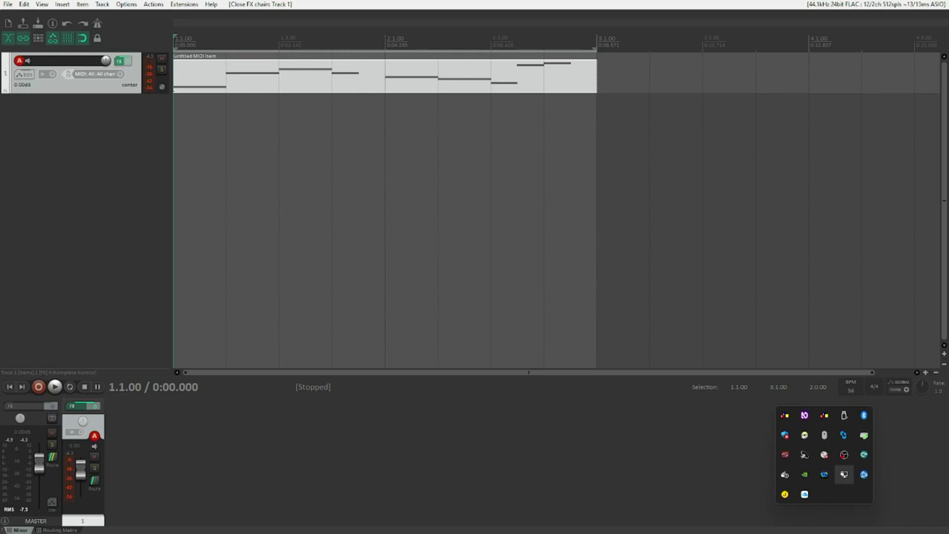
# Delete track 1 and insert a new track named Melody.
pyautogui.press('Delete')
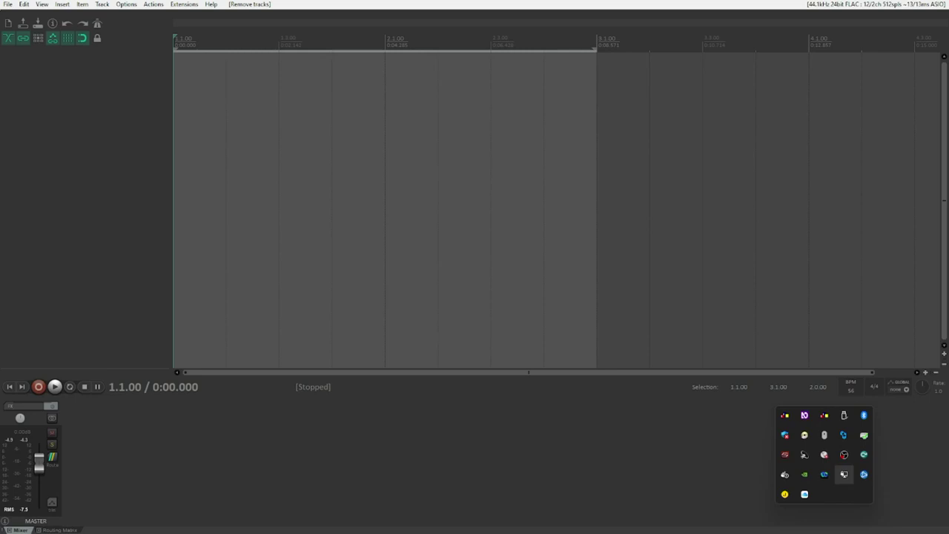
pyautogui.hotkey('ctrl', 't')
pyautogui.write('M')
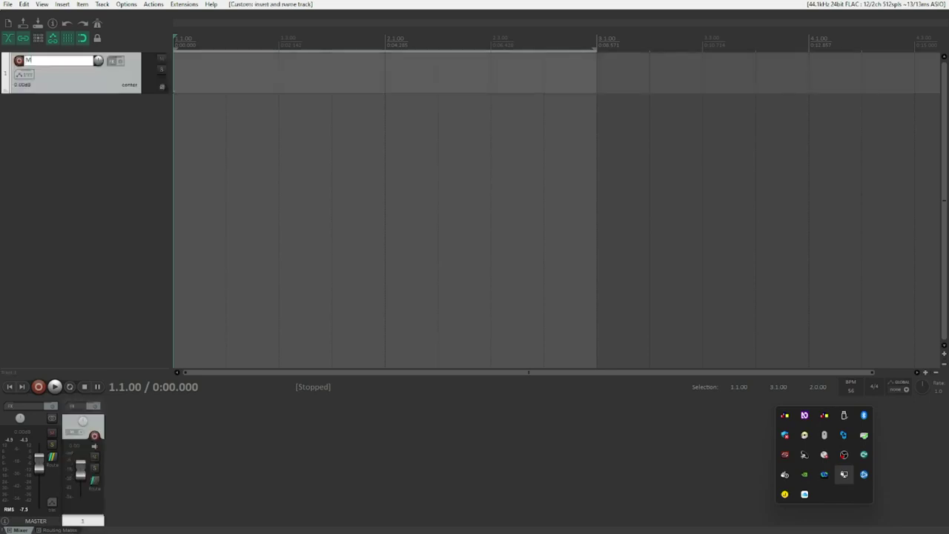
pyautogui.write('elody')
pyautogui.press('Return')
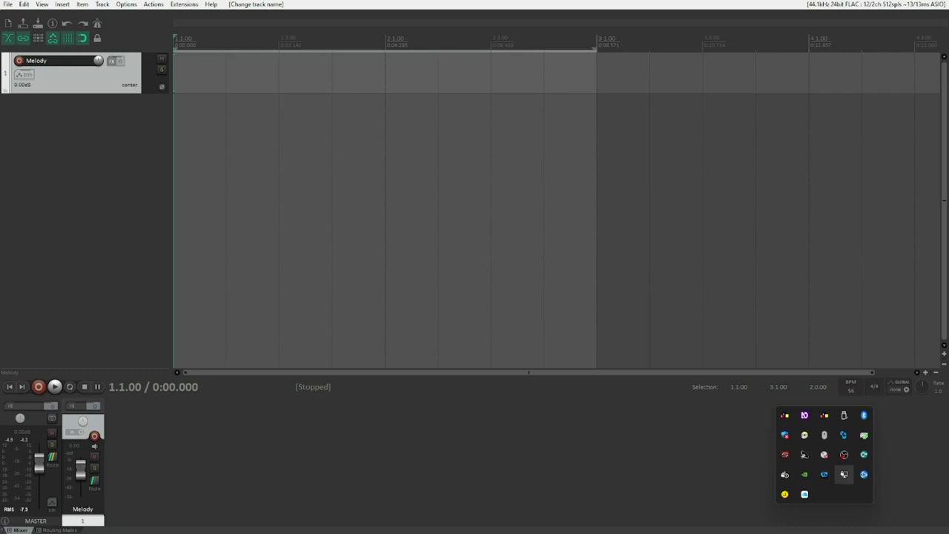
# Clear the time selection, paste the MIDI item at the start of the Melody track and return to the project start.
pyautogui.press('Escape')
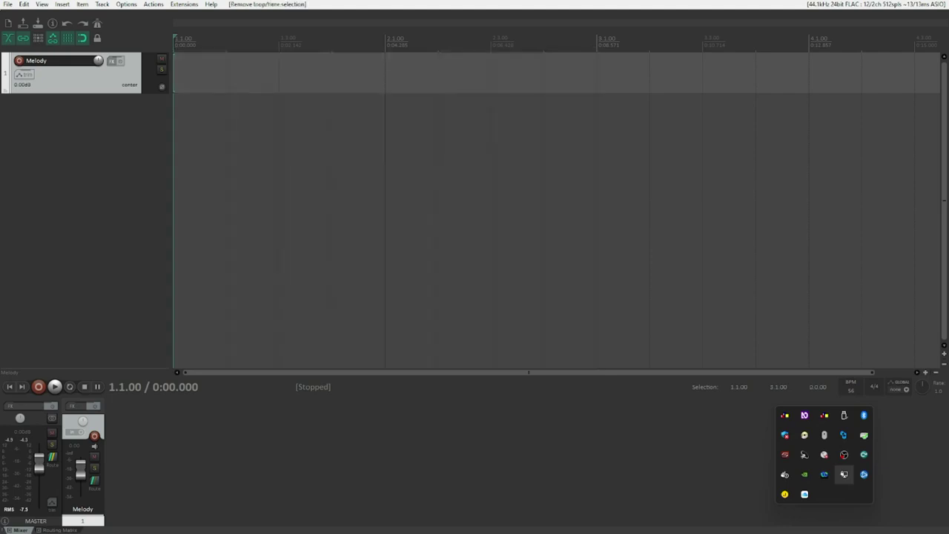
pyautogui.hotkey('ctrl', 'v')
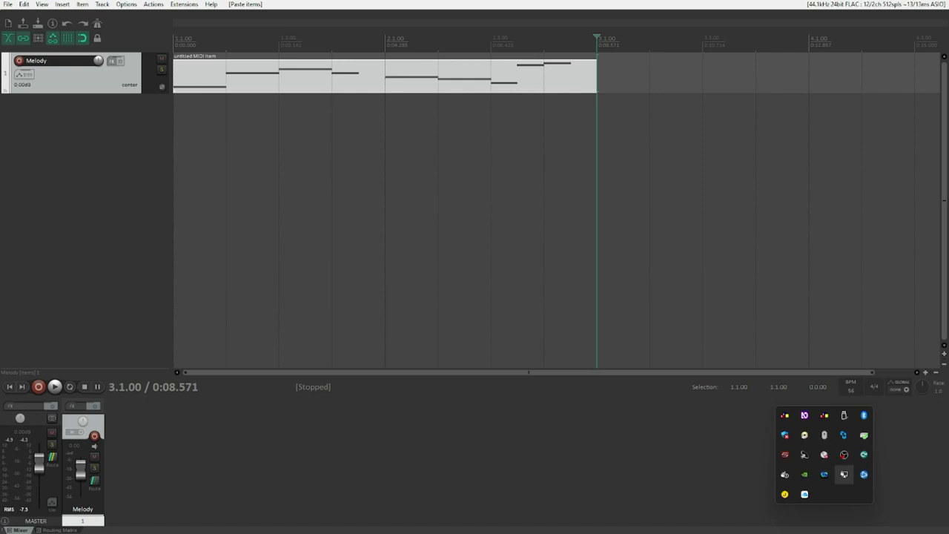
pyautogui.press('Home')
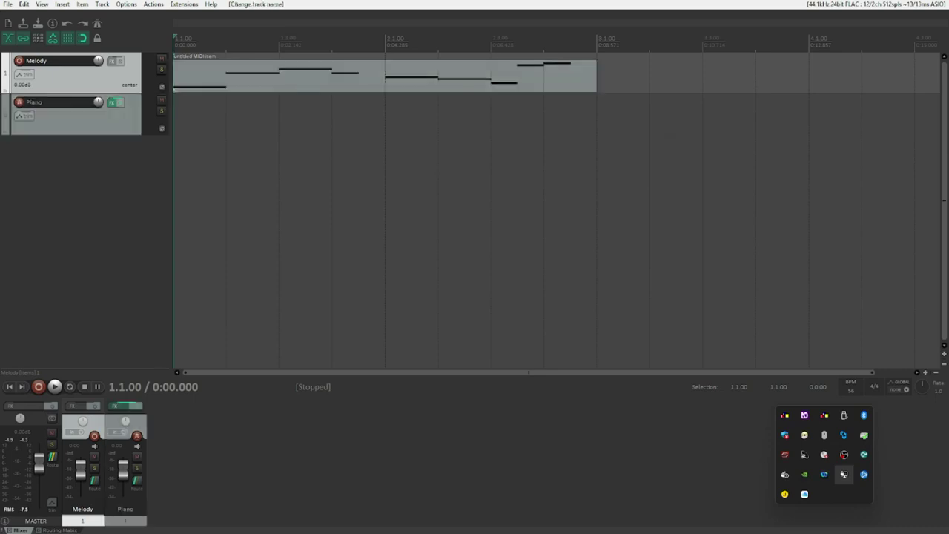
# Add a send from the Melody track to the Piano track and play back the melody.
pyautogui.click(74, 123)
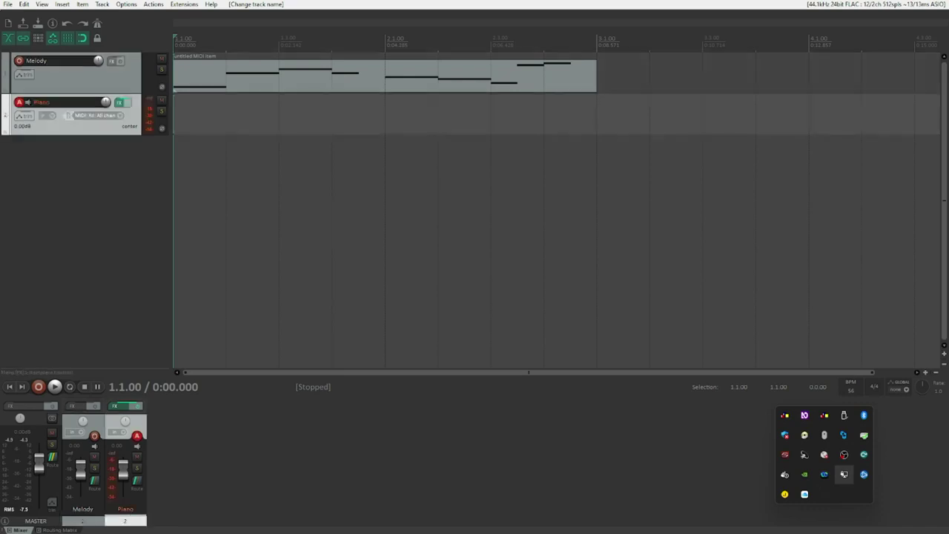
pyautogui.press('Up')
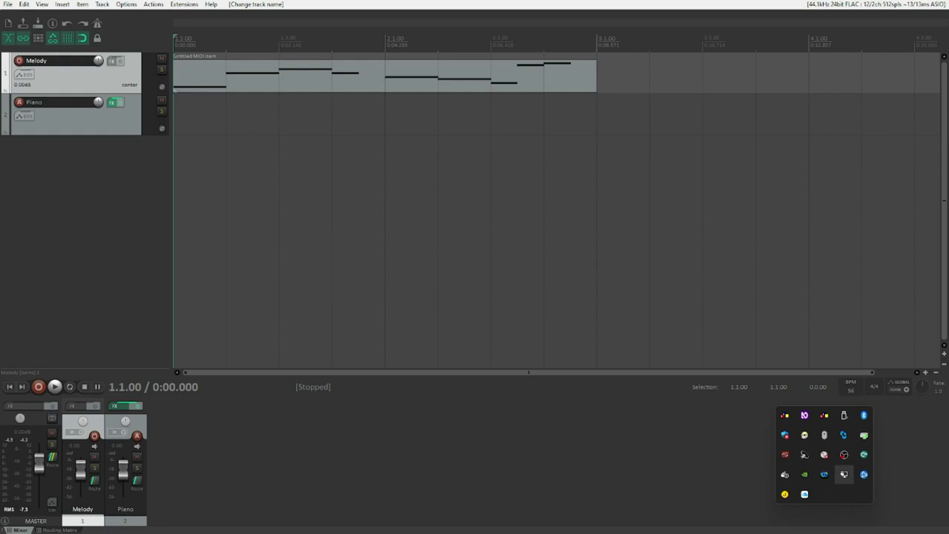
pyautogui.press('alt+Menu')
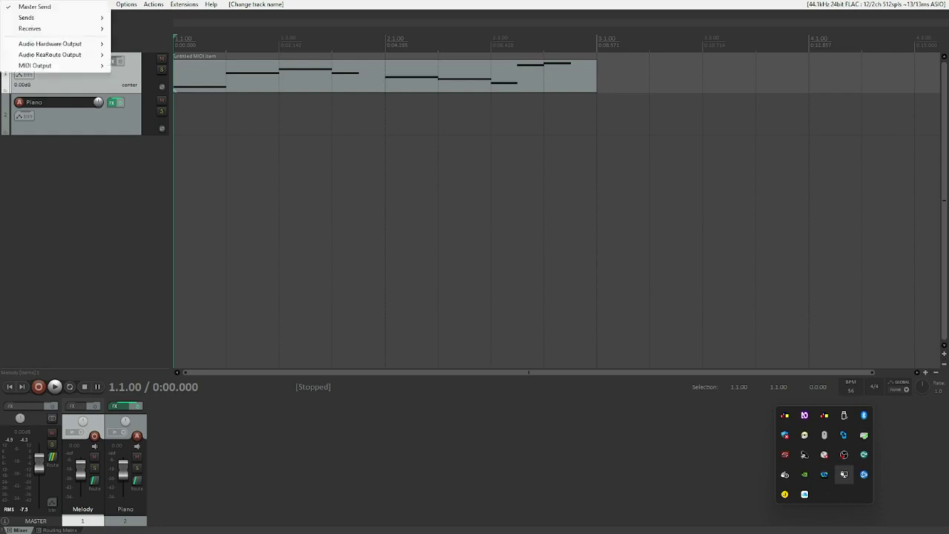
pyautogui.press('Down')
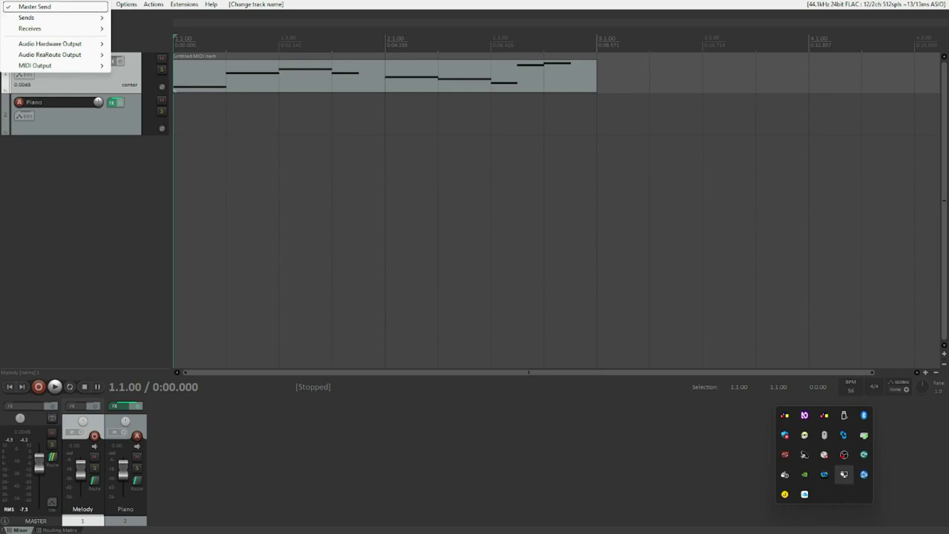
pyautogui.press('Down')
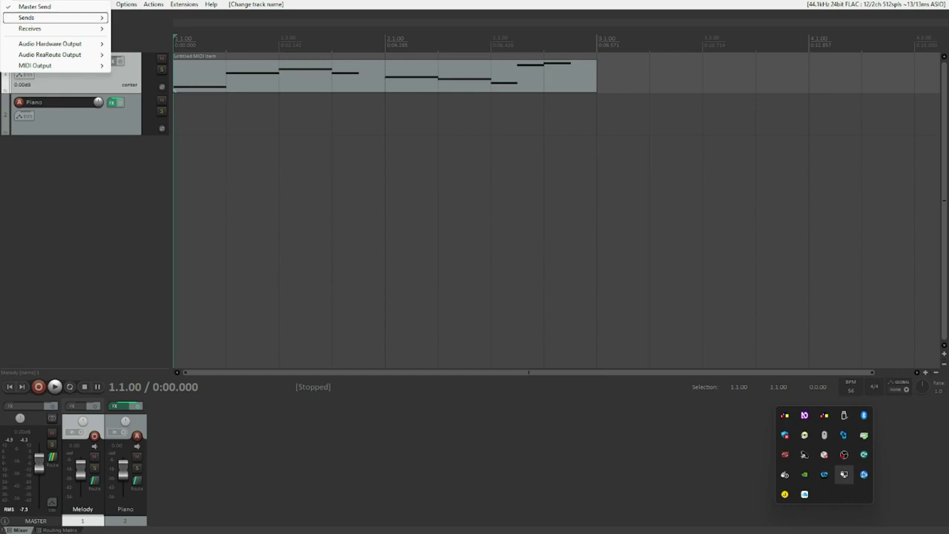
pyautogui.press('Right')
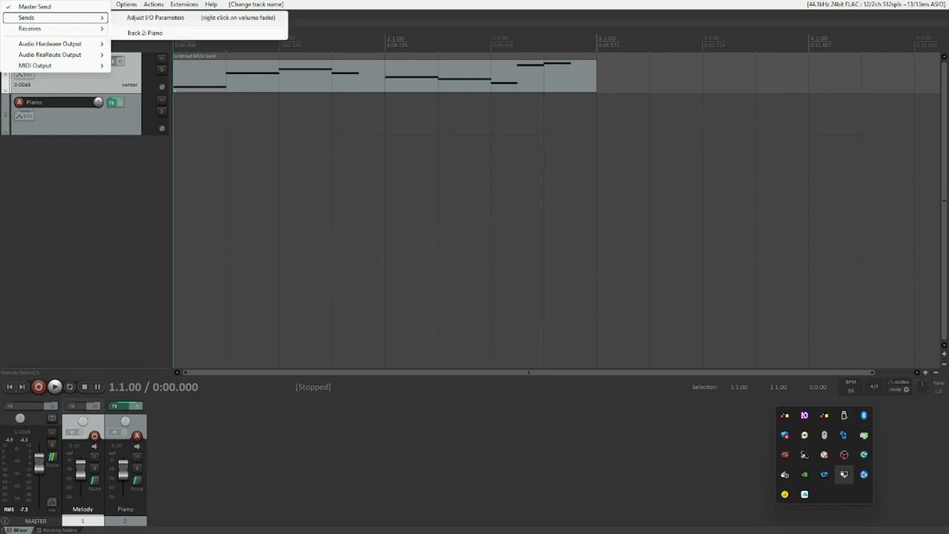
pyautogui.press('Down')
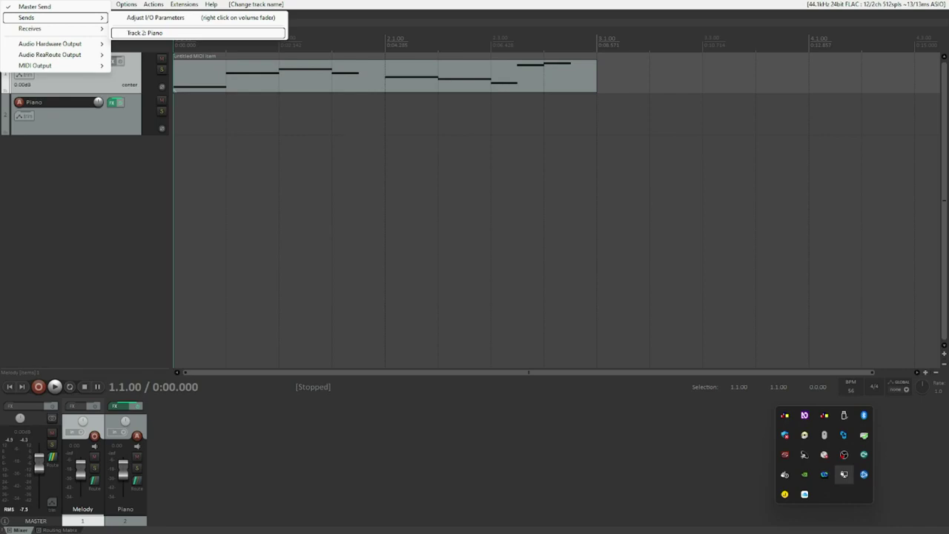
pyautogui.press('Return')
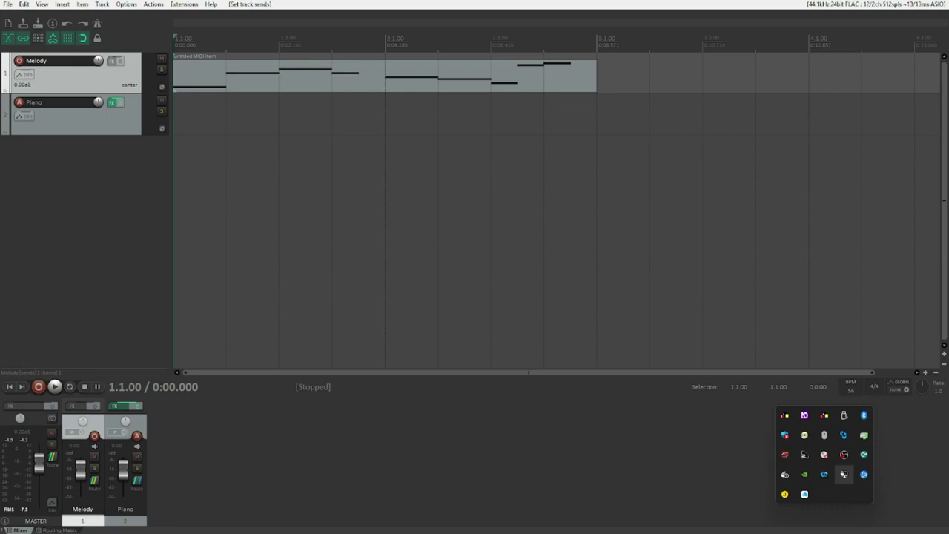
pyautogui.press('space')
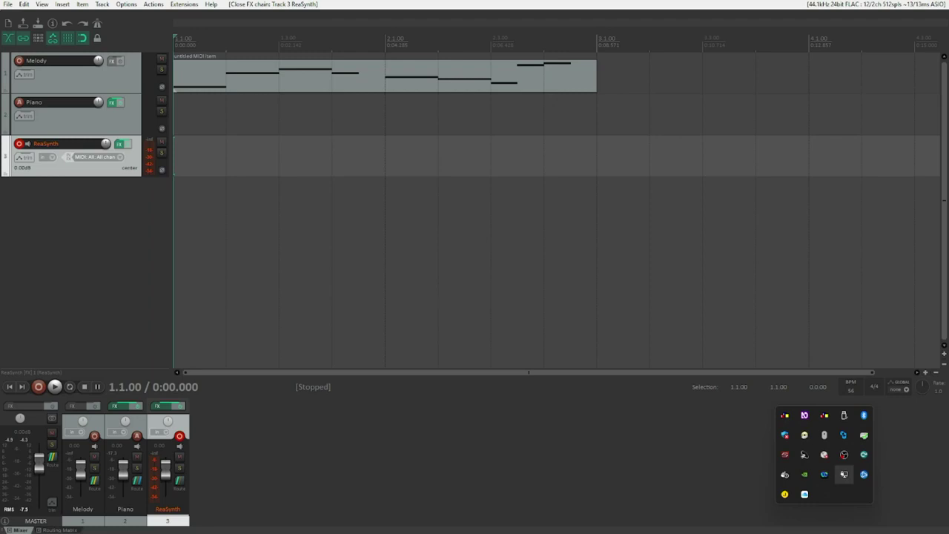
# Add a second send from the Melody track to the ReaSynth track and play back the layered instruments.
pyautogui.press('Up')
pyautogui.press('Up')
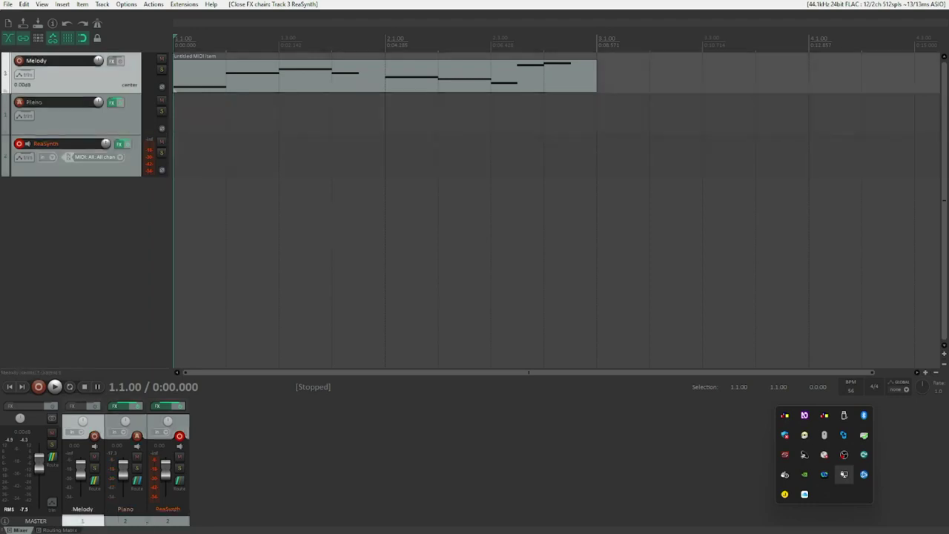
pyautogui.press('alt+Menu')
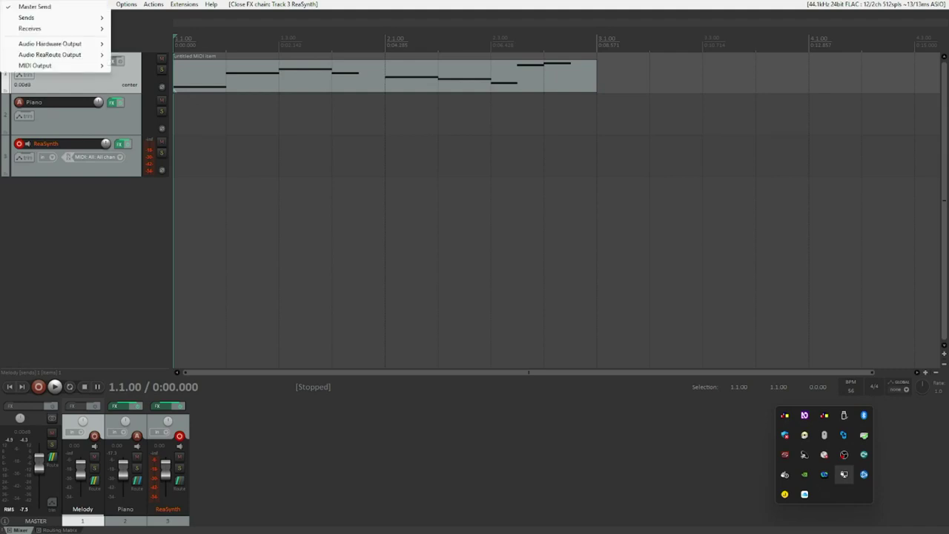
pyautogui.press('Down')
pyautogui.press('Down')
pyautogui.press('Right')
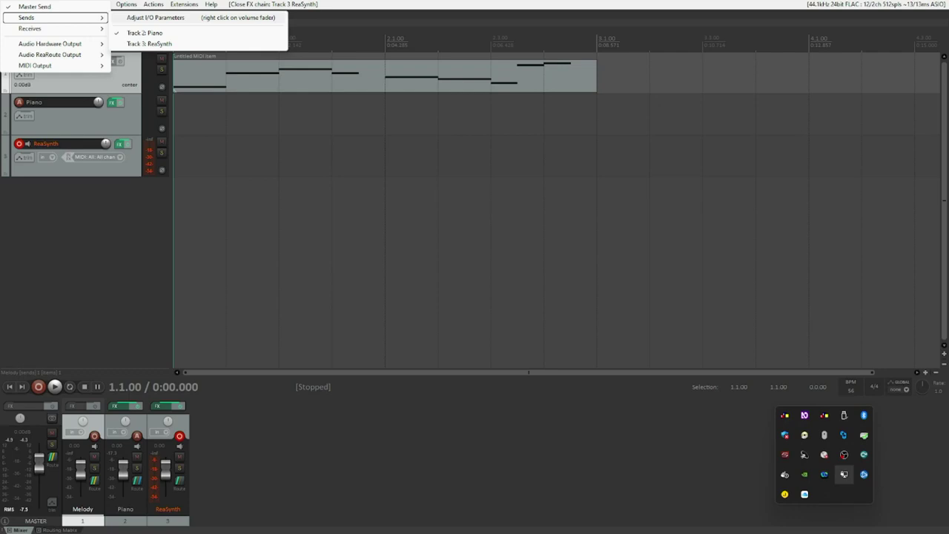
pyautogui.press('Down')
pyautogui.press('Down')
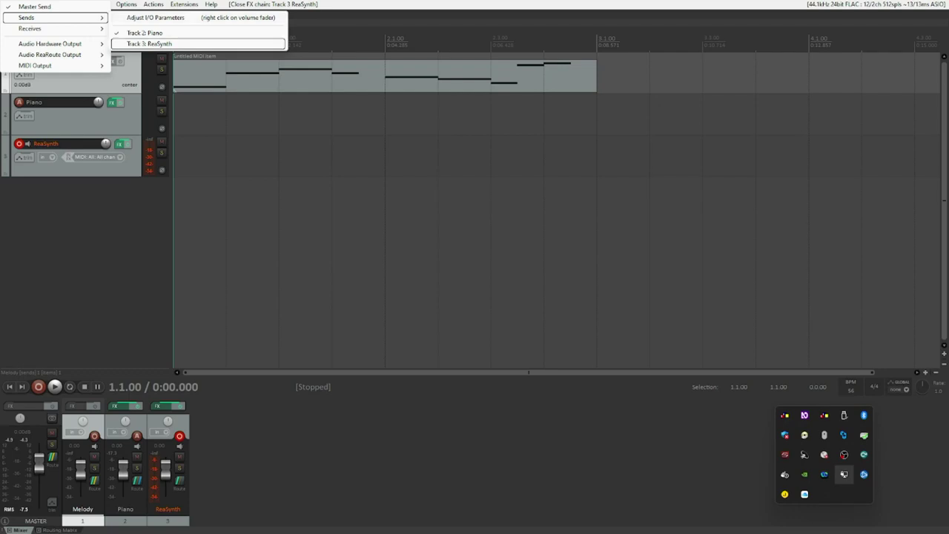
pyautogui.press('Return')
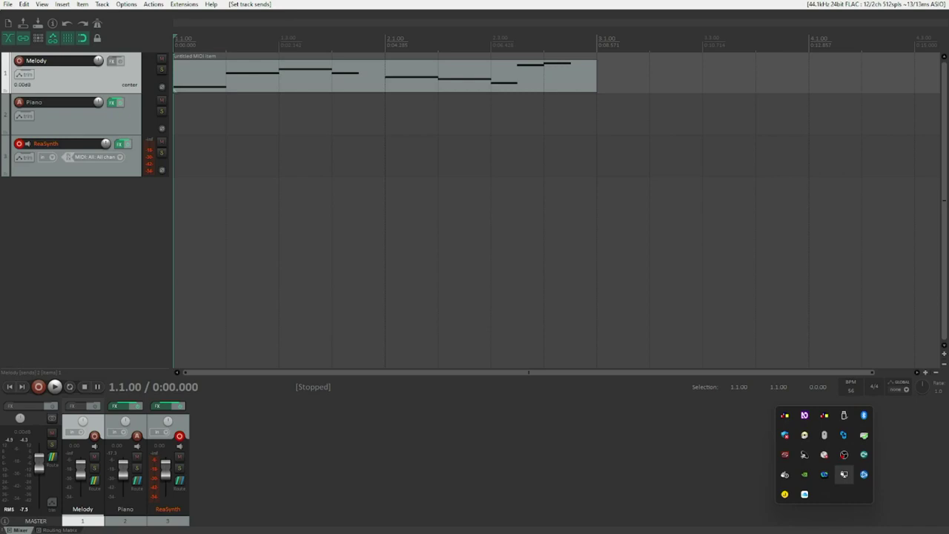
pyautogui.press('space')
# Lower the ReaSynth track's volume to -12 dB and play back the layered melody.
pyautogui.press('Down')
pyautogui.press('Down')
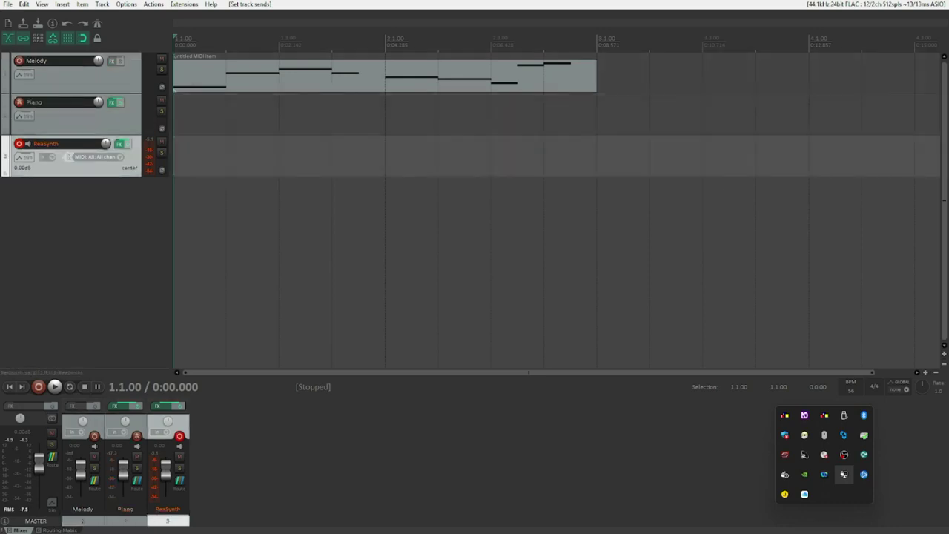
pyautogui.hotkey('ctrl', 'Down')
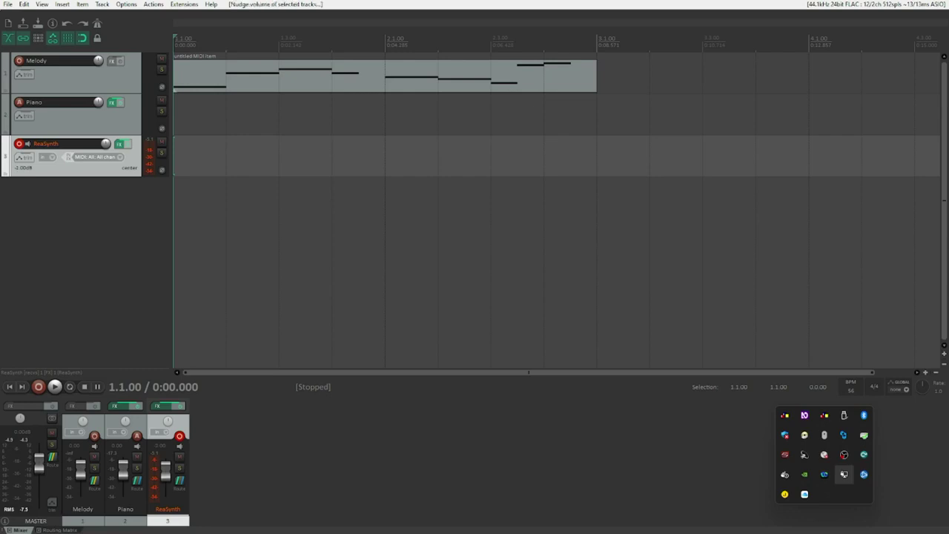
pyautogui.hotkey('ctrl', 'Down')
pyautogui.hotkey('ctrl', 'Down')
pyautogui.hotkey('ctrl', 'Down')
pyautogui.hotkey('ctrl', 'Down')
pyautogui.hotkey('ctrl', 'Down')
pyautogui.hotkey('ctrl', 'Down')
pyautogui.hotkey('ctrl', 'Down')
pyautogui.hotkey('ctrl', 'Down')
pyautogui.hotkey('ctrl', 'Down')
pyautogui.press('space')
# Go from the Piano track to the ReaSynth track and play back the melody through both instrument tracks.
pyautogui.click(75, 122)
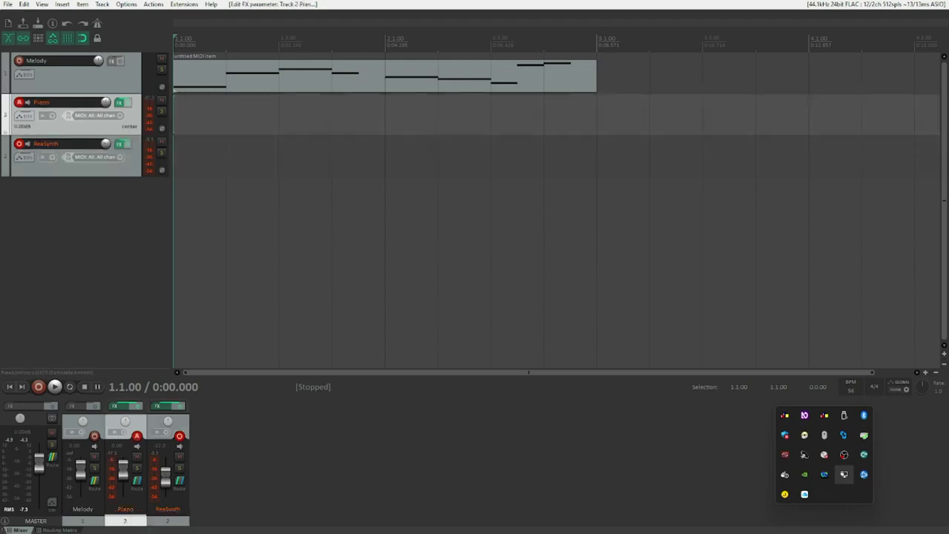
pyautogui.click(74, 163)
pyautogui.press('space')
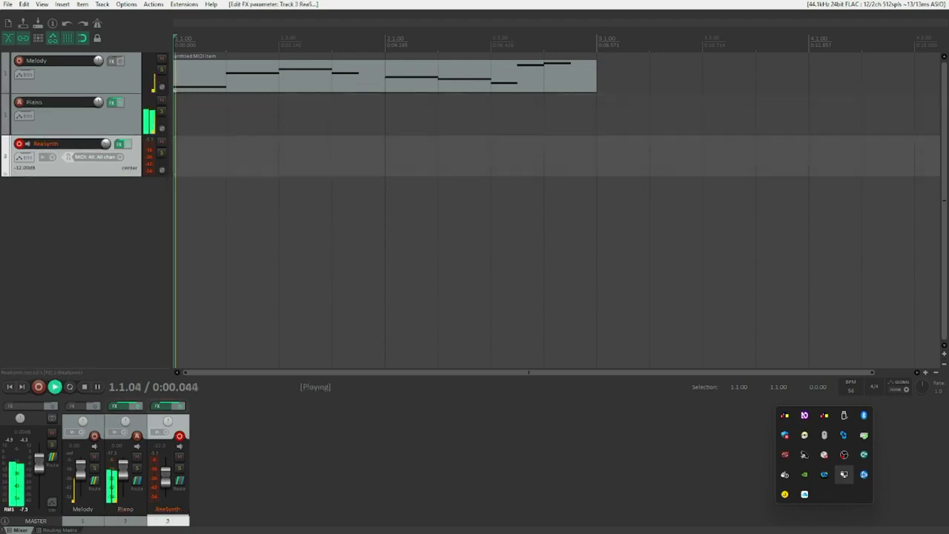